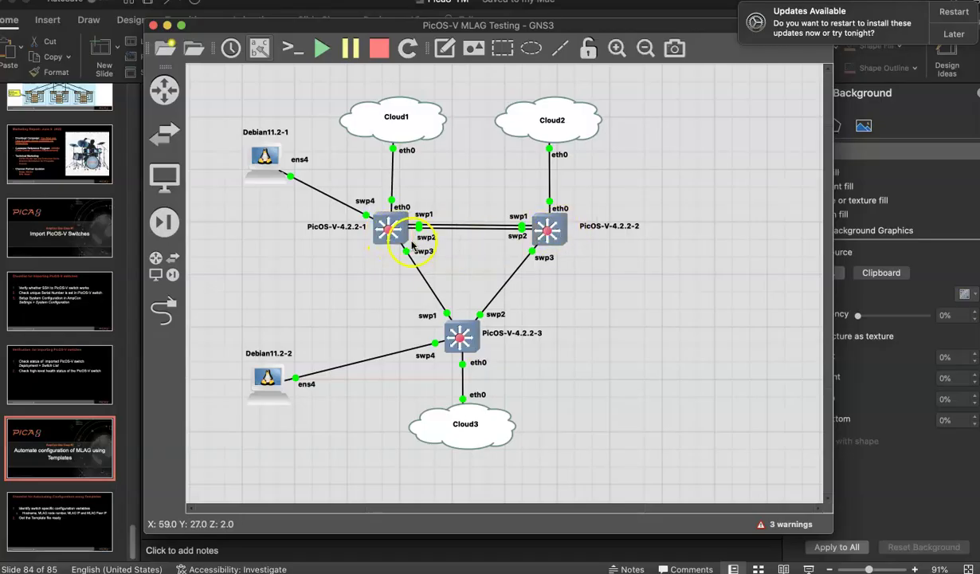
Inspect the node details of the PicOS-V-4.2.2-1 and PicOS-V-4.2.2-2 switches in the GNS3 topology
mouse_move(393, 237)
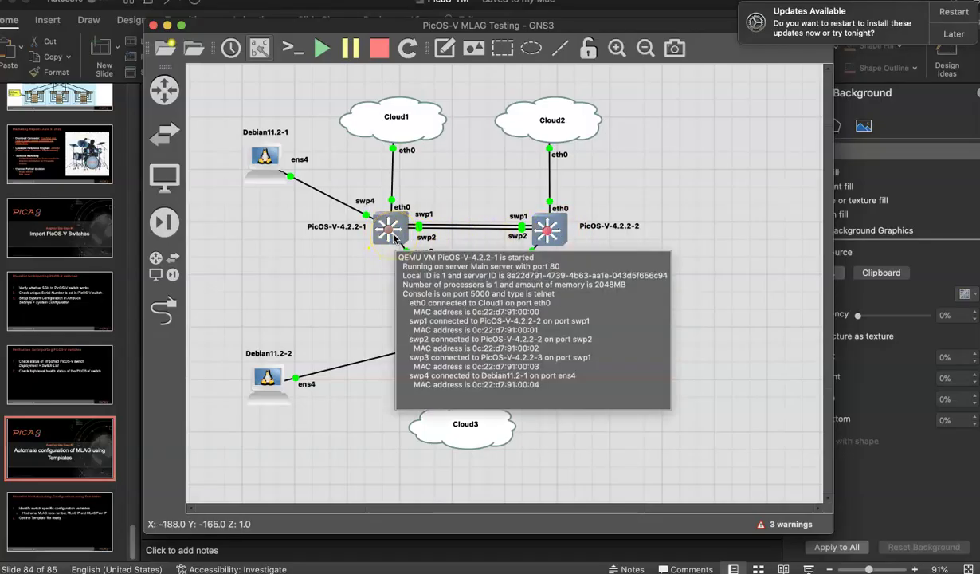
left_click(542, 237)
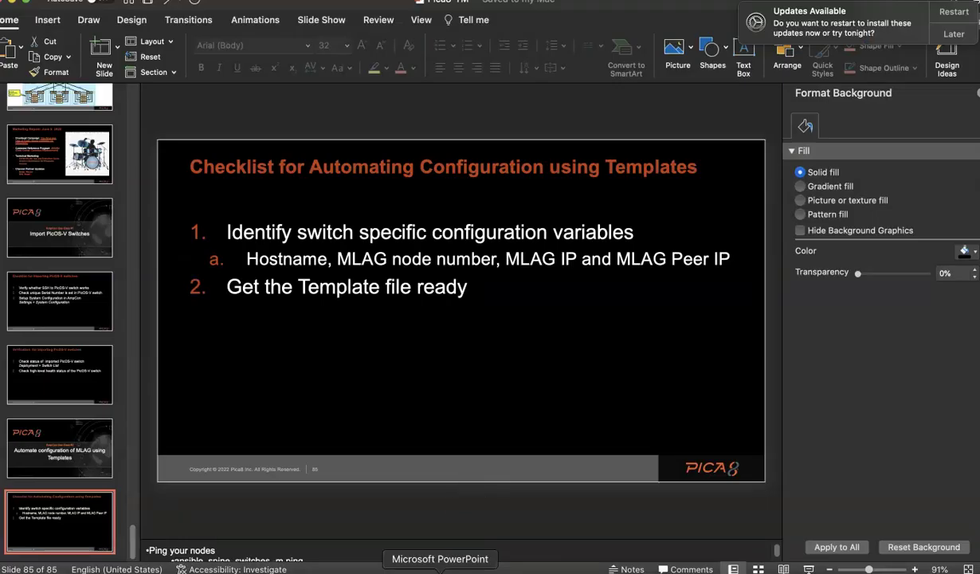
Switch to Emacs and review the configuration commands and parameter definitions in MLAG-Push-Config.txt
left_click(631, 570)
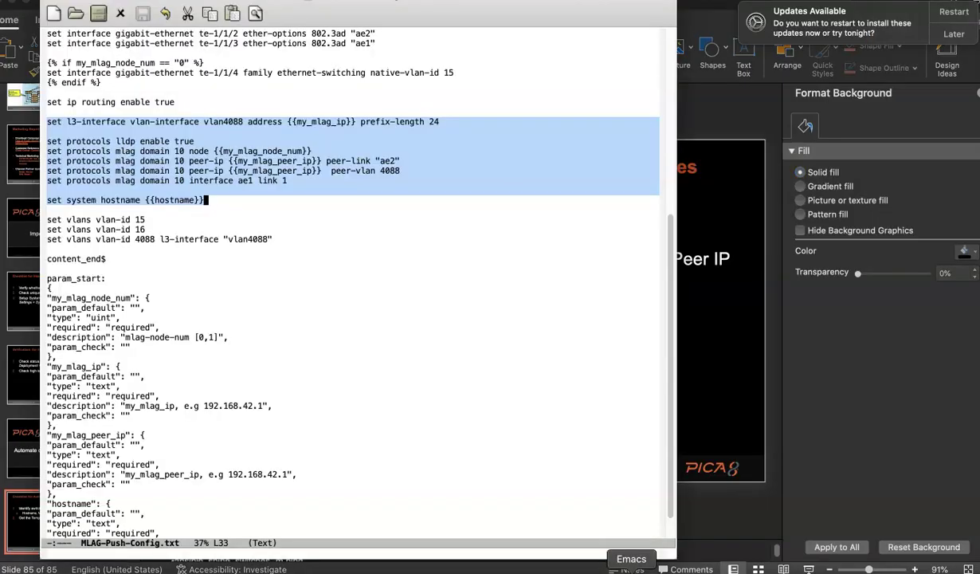
left_click(482, 302)
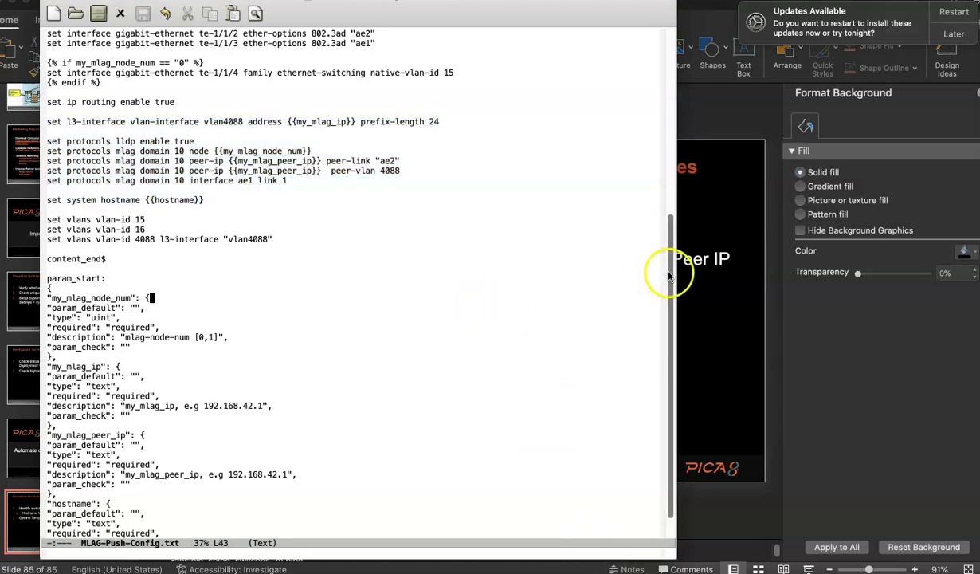
left_click_drag(667, 267, 668, 138)
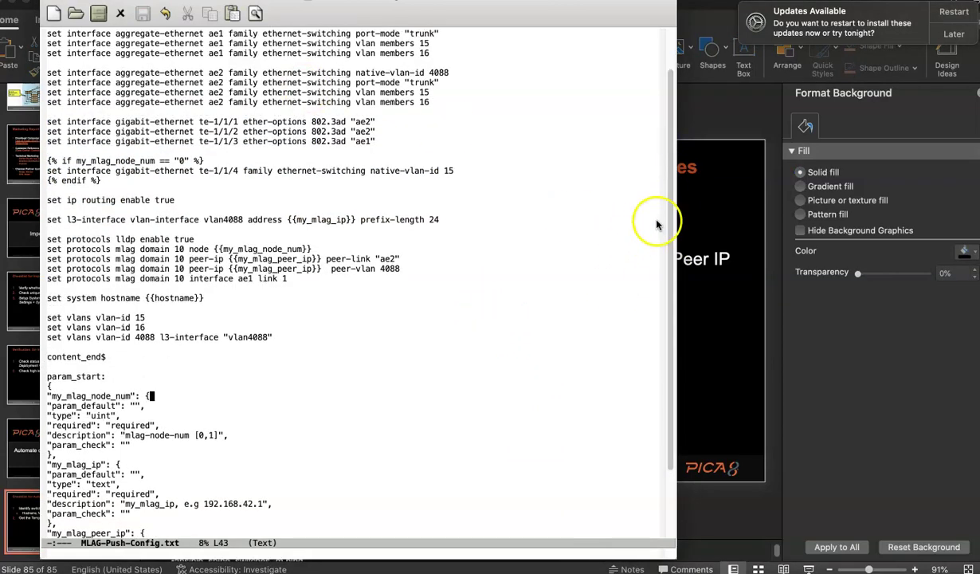
scroll(648, 169, "up", 2)
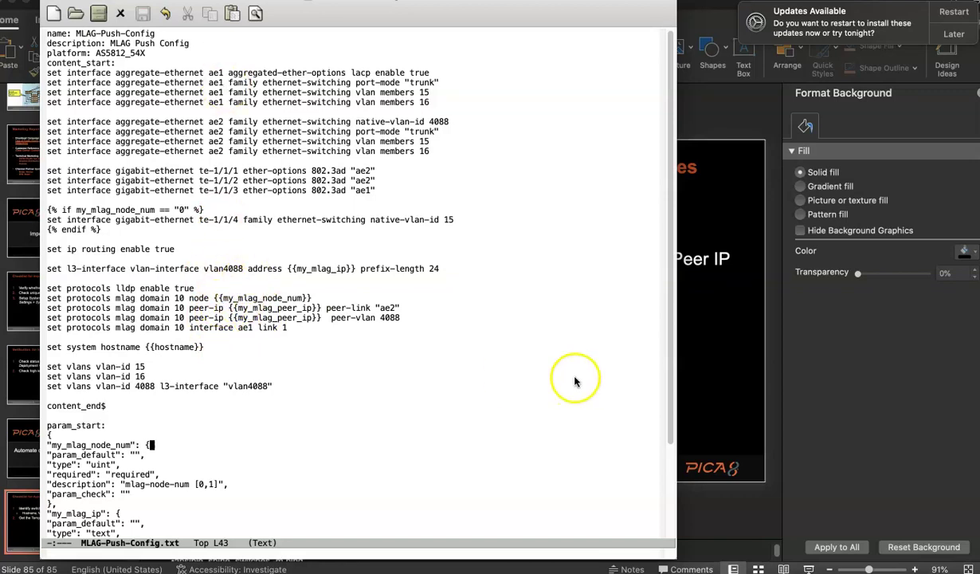
scroll(675, 443, "down", 3)
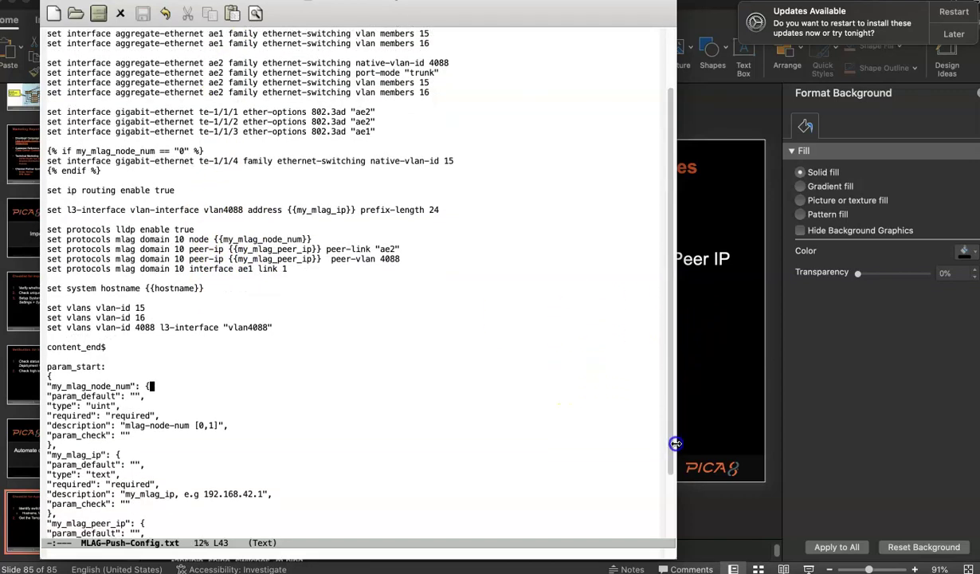
scroll(675, 443, "down", 2)
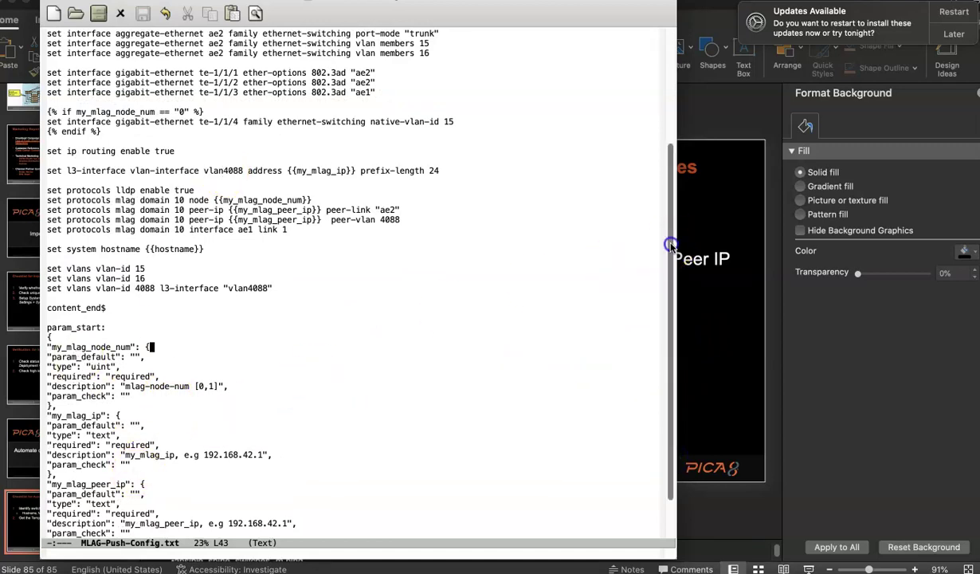
scroll(670, 247, "up", 5)
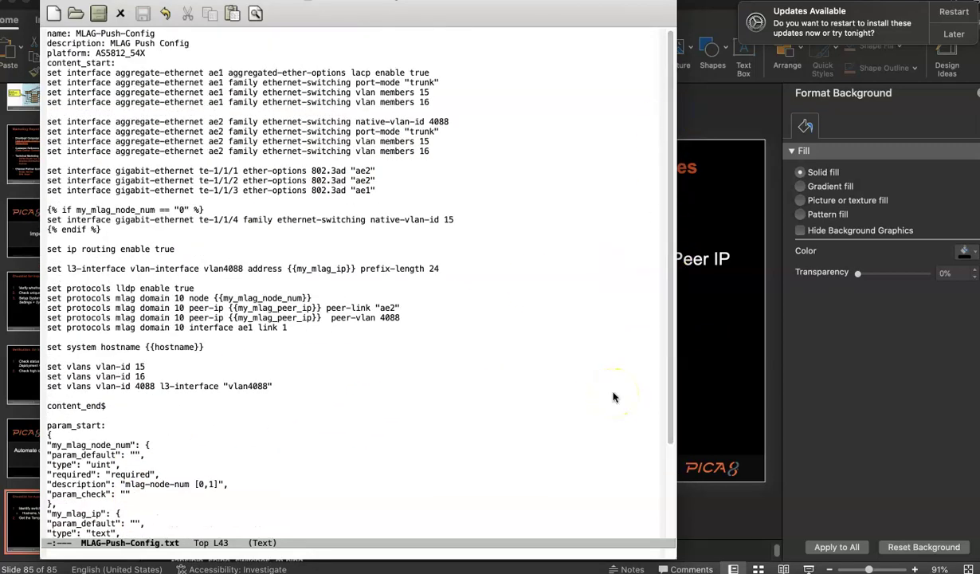
Switch to AmpCon in the browser, view the template upload form, and close it without uploading
left_click(456, 568)
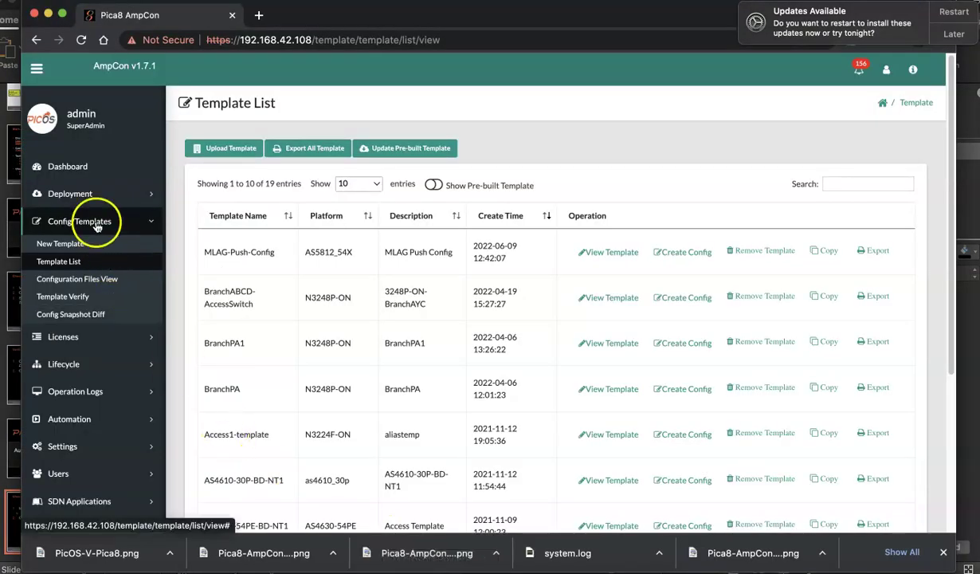
left_click(233, 149)
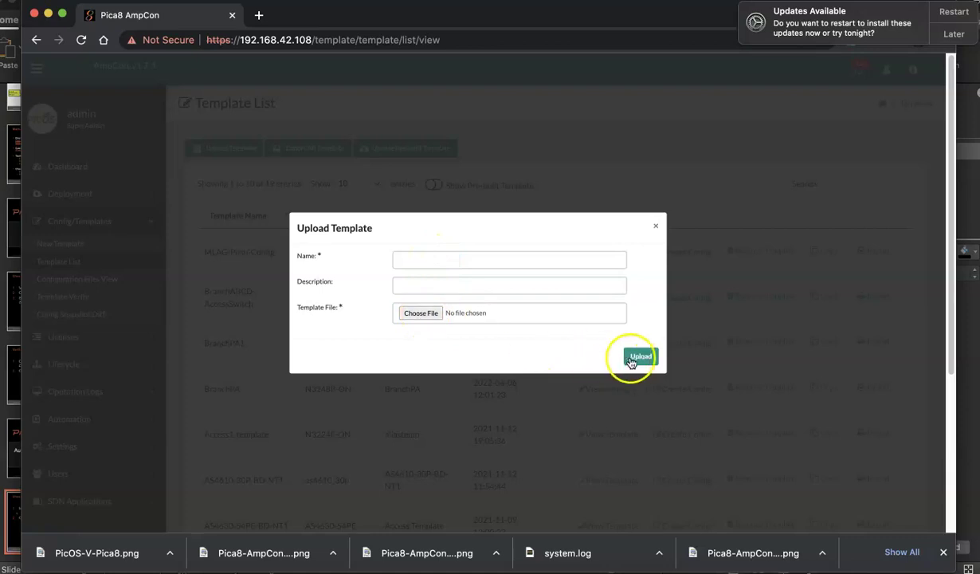
left_click(655, 225)
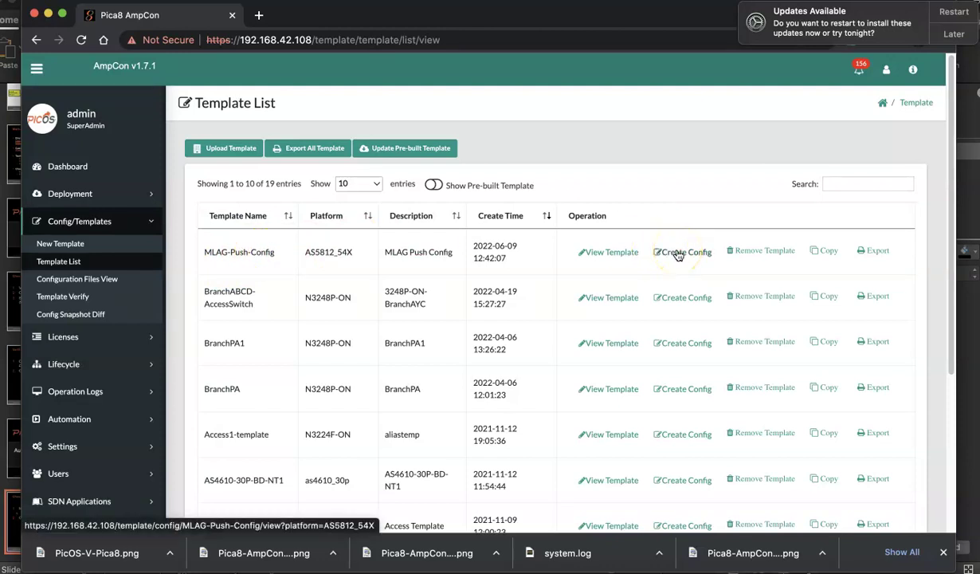
Start a config from the MLAG-Push-Config template named Spine-011, with description "spine 01" and parent configs
left_click(678, 253)
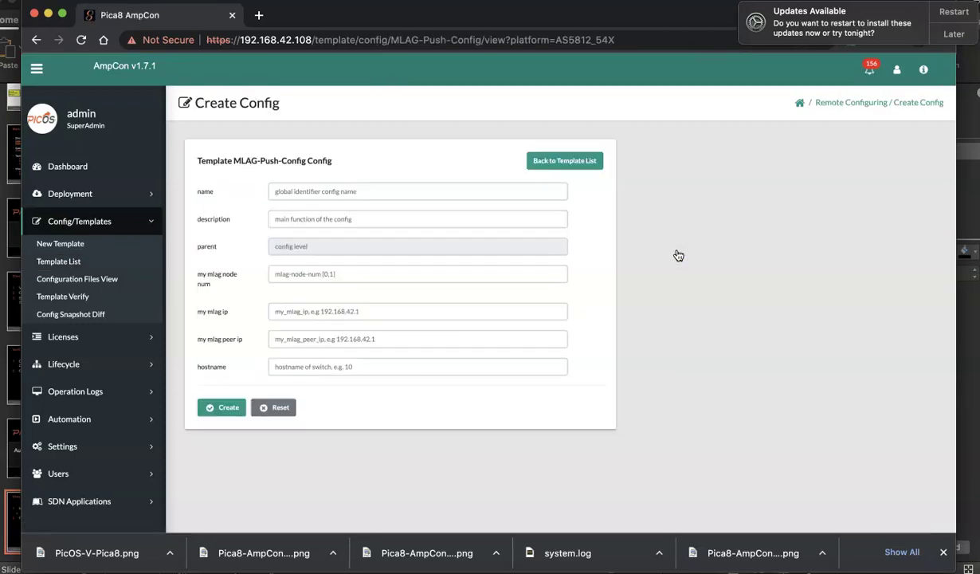
left_click(318, 189)
type("s")
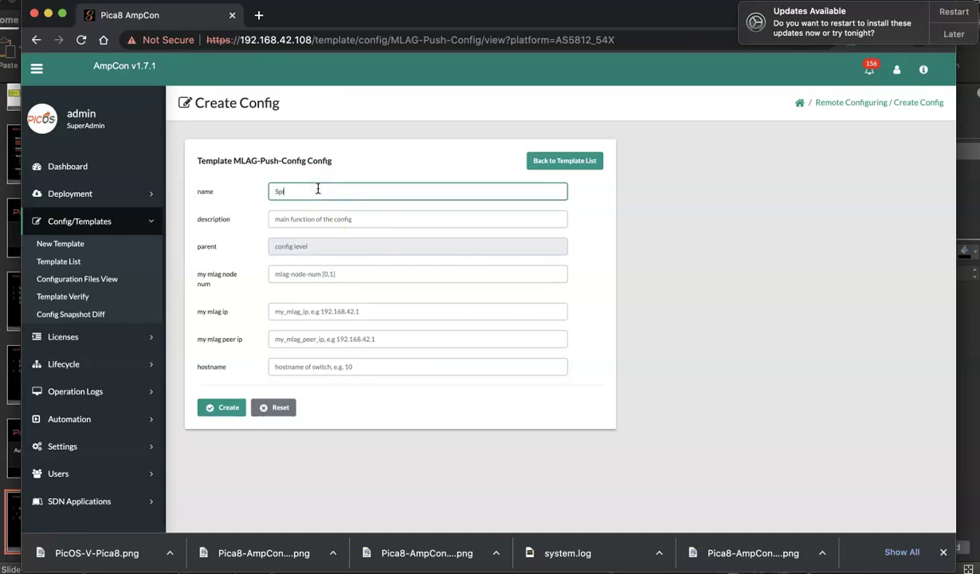
left_click(280, 215)
type("spine 01")
left_click(312, 246)
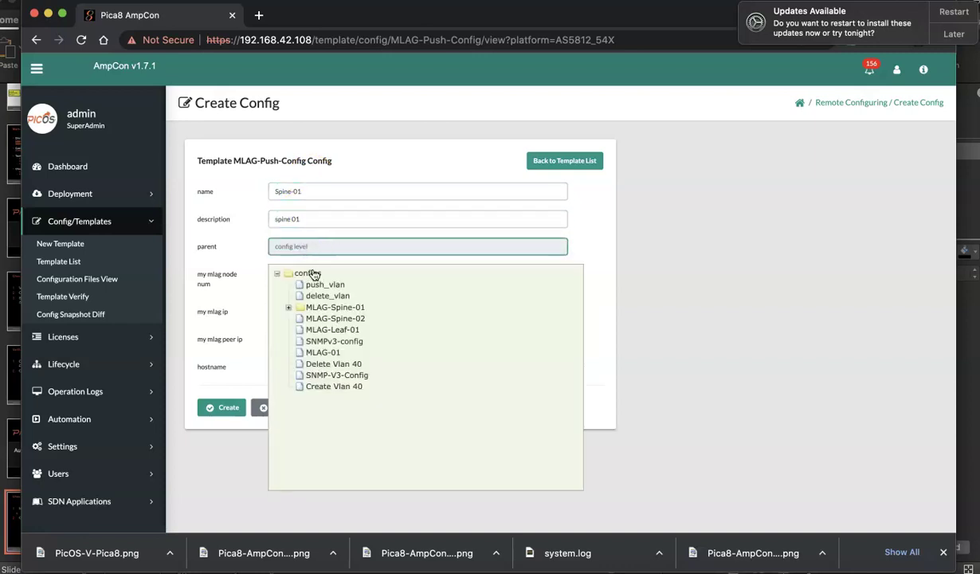
left_click(310, 273)
type("1")
Set the MLAG node number to 0, MLAG IP to 10.10.0.1, peer IP to 10.10.0.2 and hostname to spine-01
left_click(299, 273)
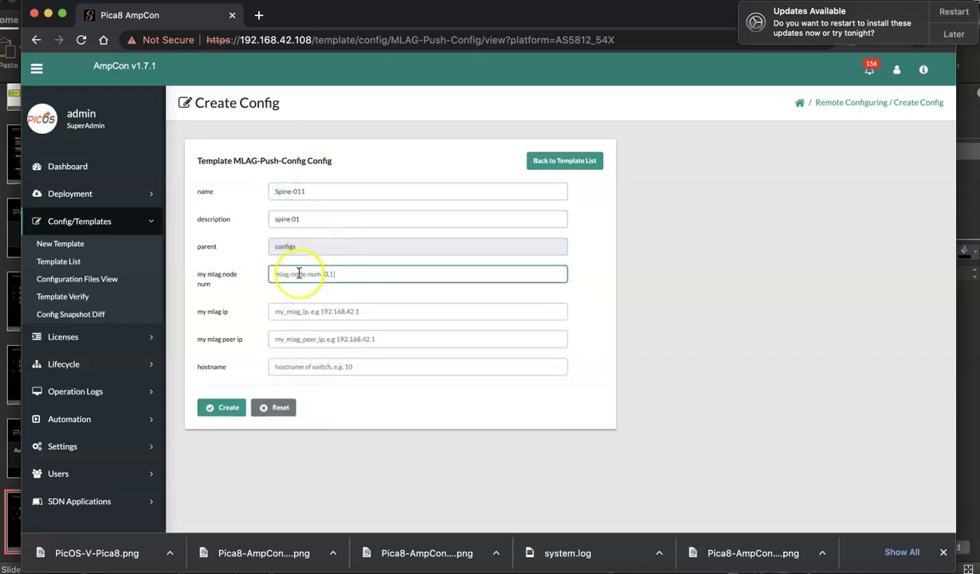
type("0")
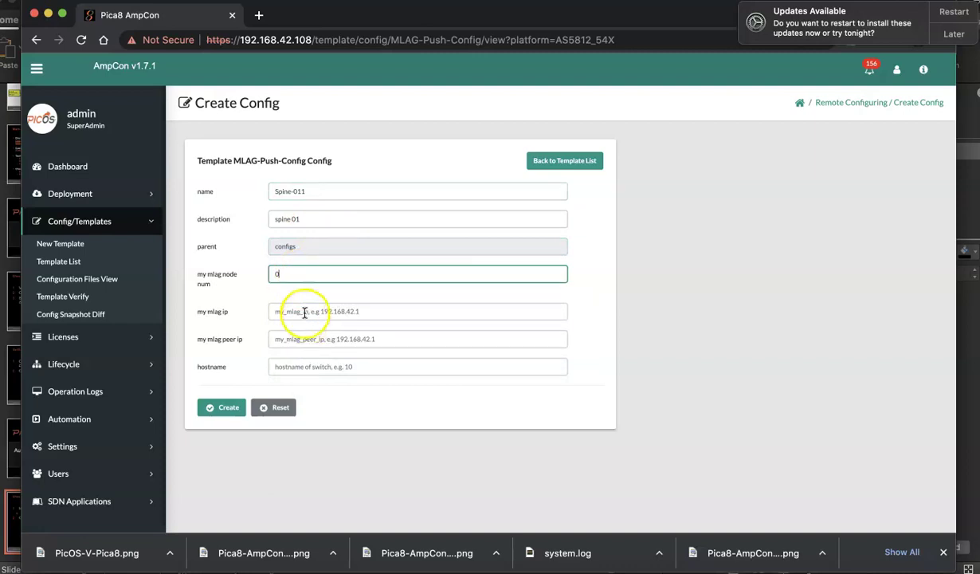
left_click(304, 313)
type("10.1")
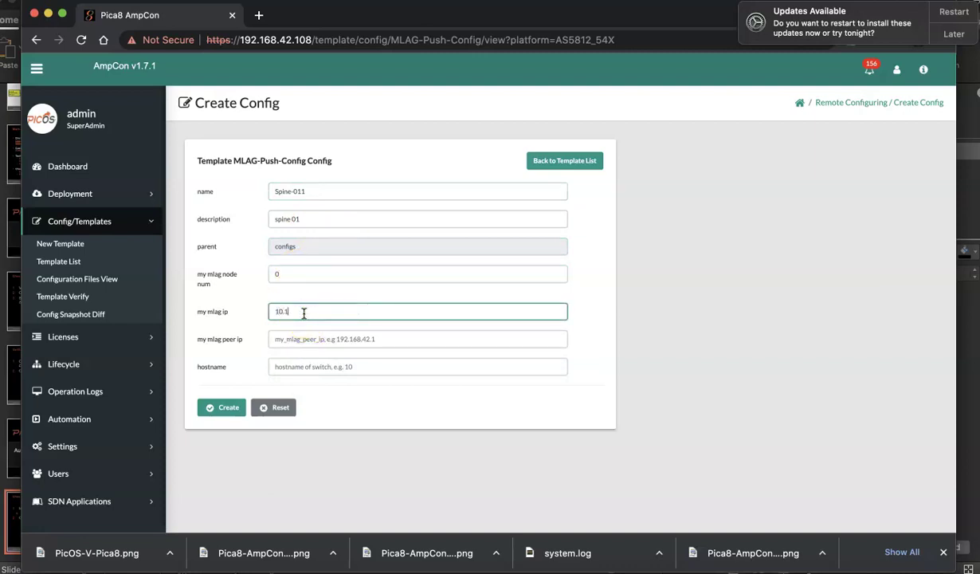
type("0.0.1")
left_click(303, 340)
type("10")
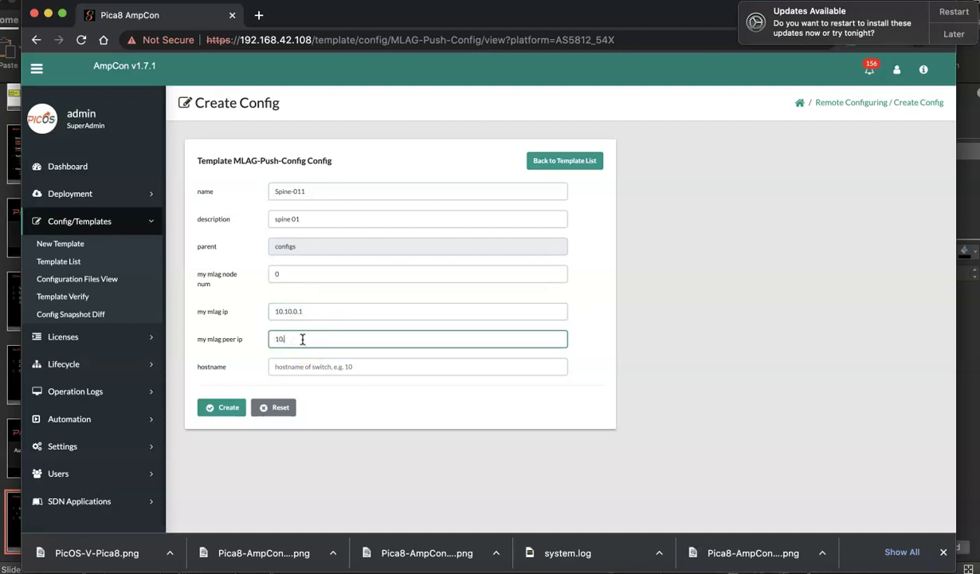
type(".10.0.2")
left_click(301, 363)
type("spine-01")
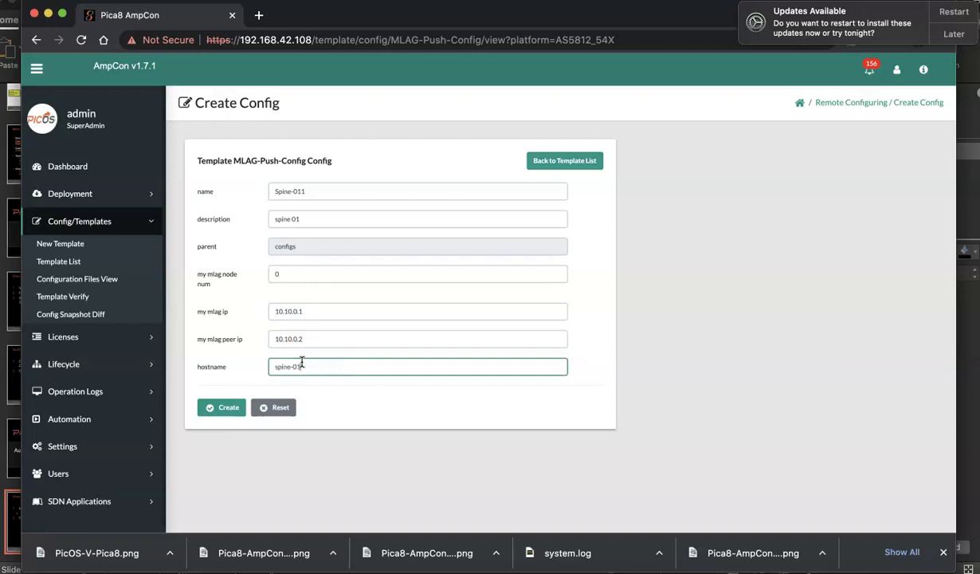
Create the Spine-011 config, review its generated commands in the preview, and save it
left_click(226, 409)
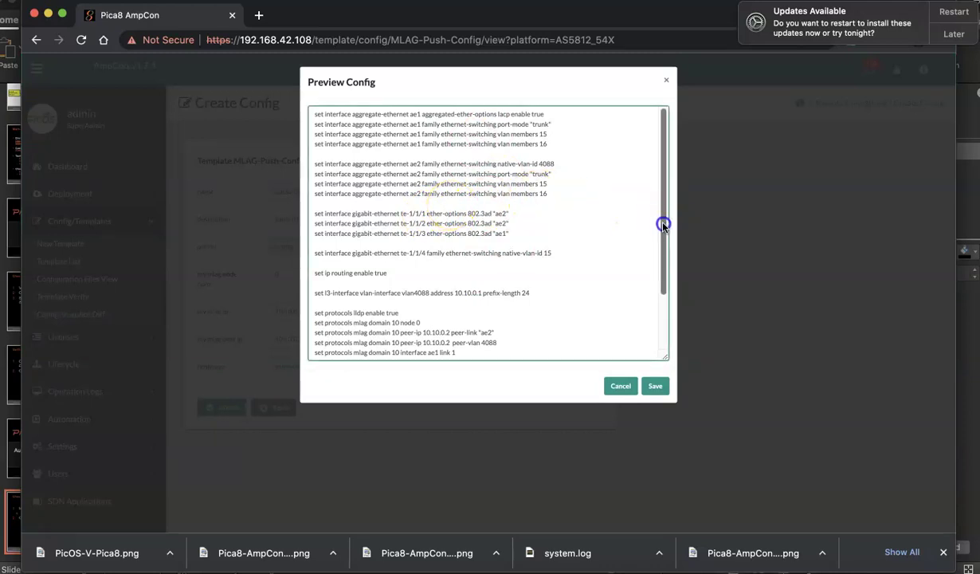
left_click_drag(663, 223, 676, 303)
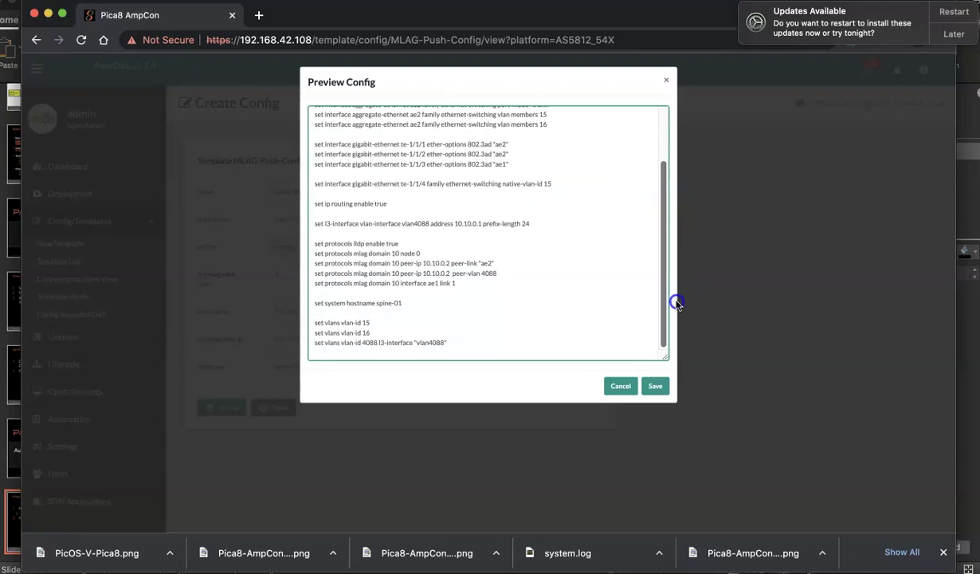
left_click(655, 386)
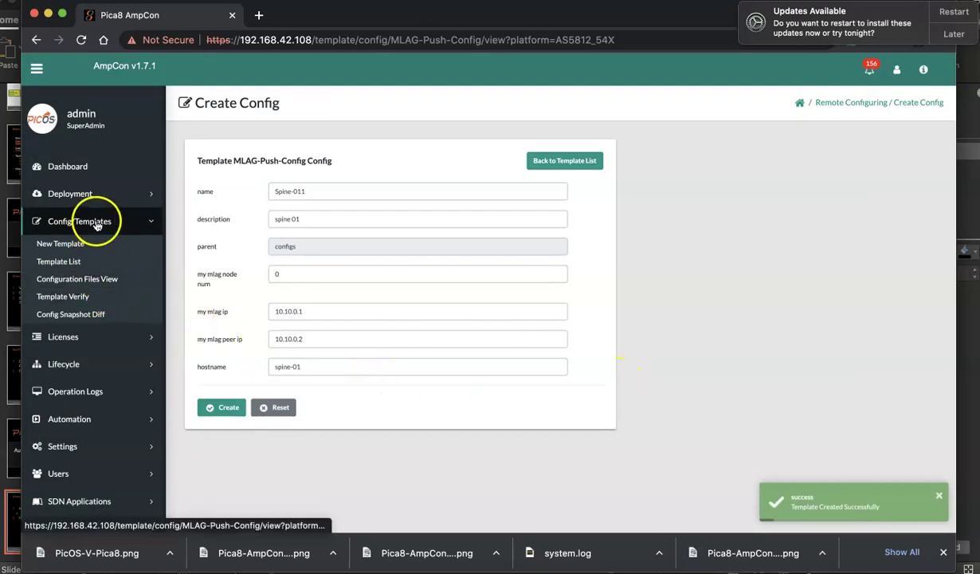
Push the existing MLAG-Spine-01 configuration file to the switch with management IP 10.8.0.70, and close the device selection
left_click(99, 282)
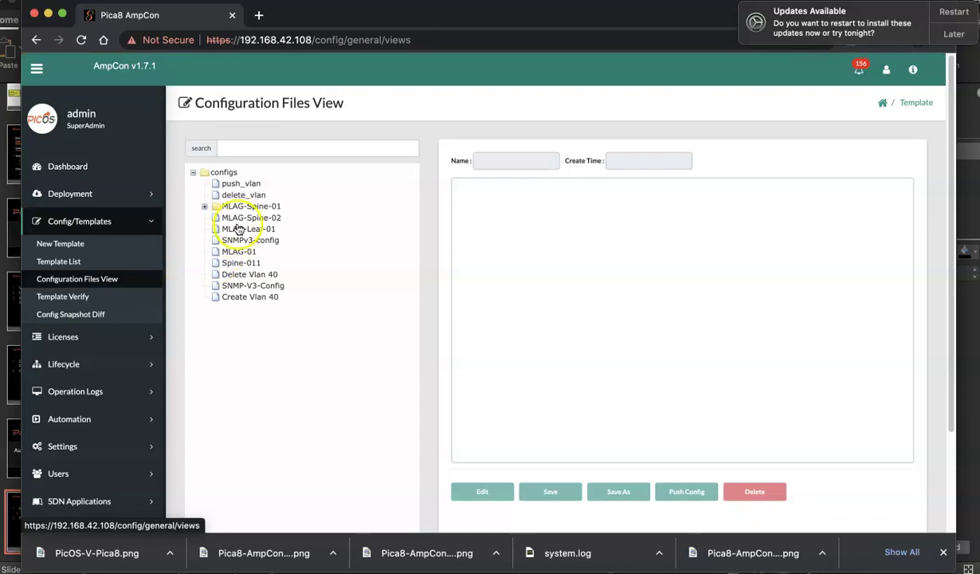
left_click(252, 206)
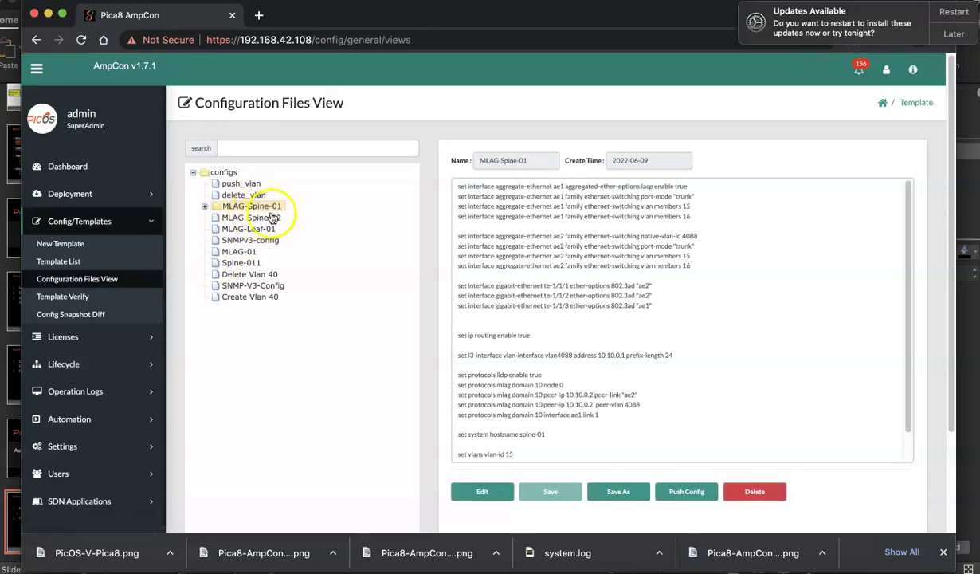
left_click(687, 492)
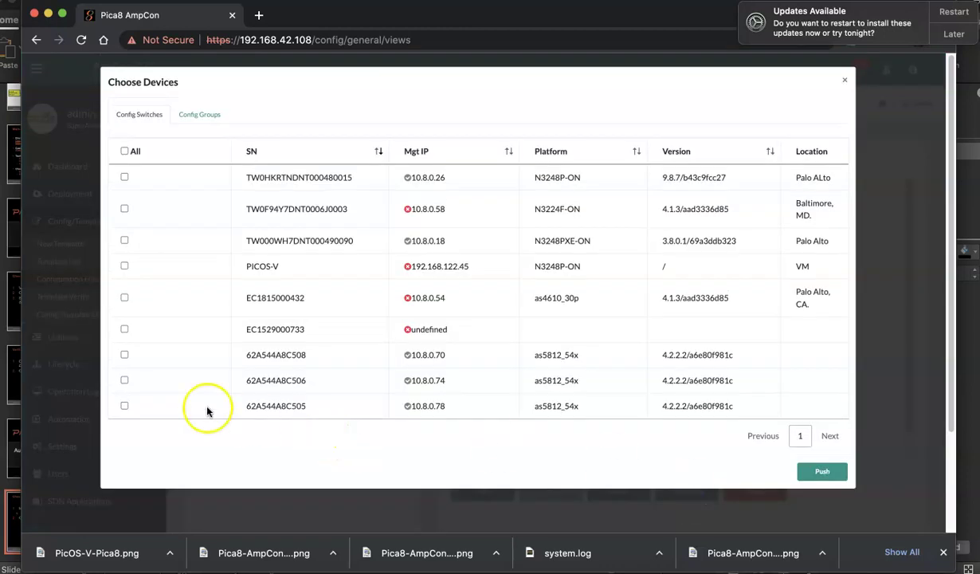
left_click(124, 354)
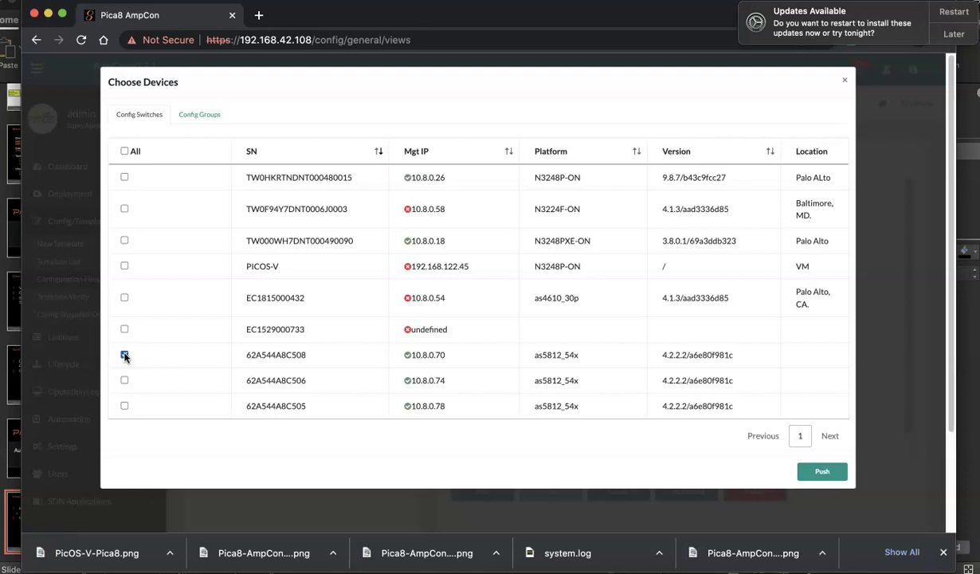
left_click(823, 470)
left_click(845, 79)
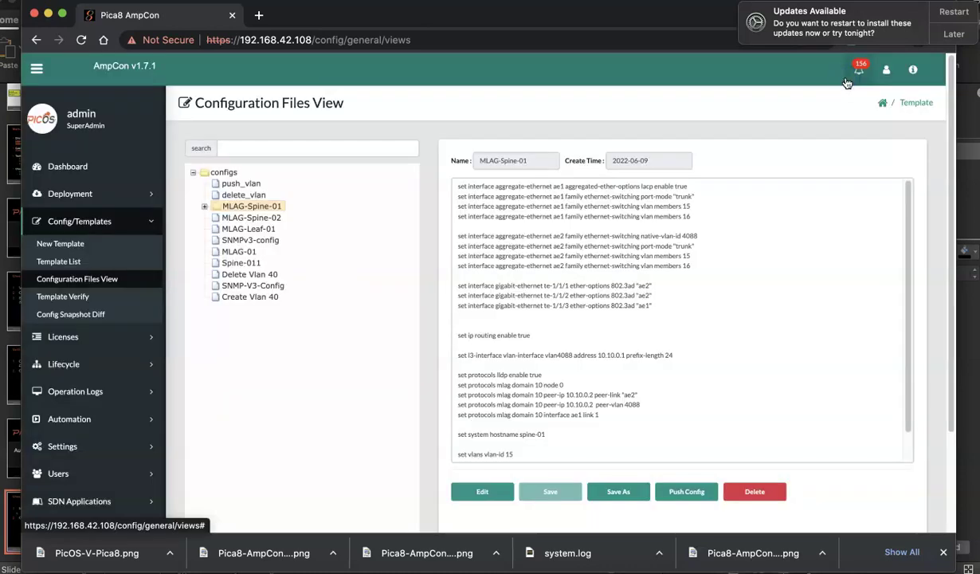